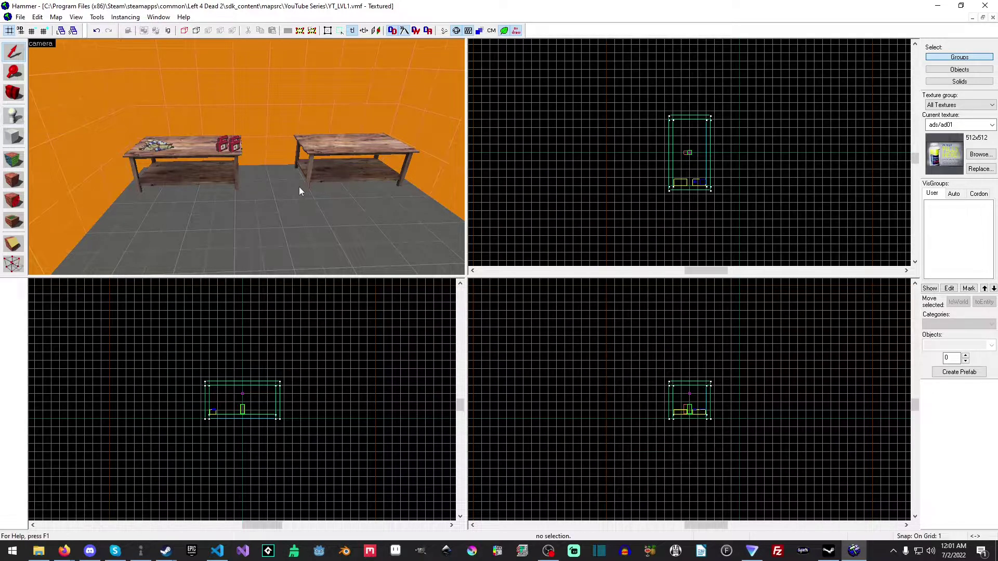
key("z")
key("s")
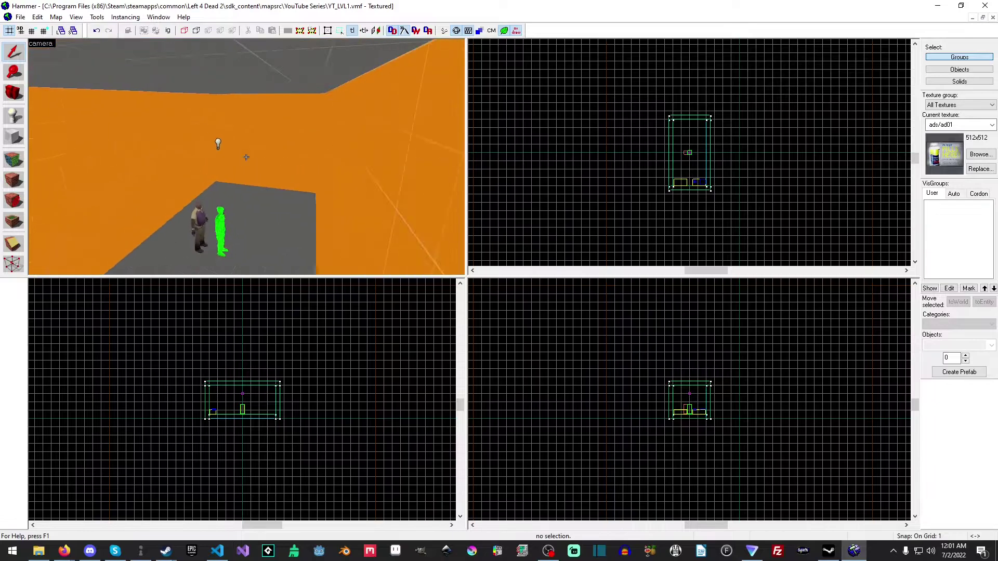
key("w")
key("z")
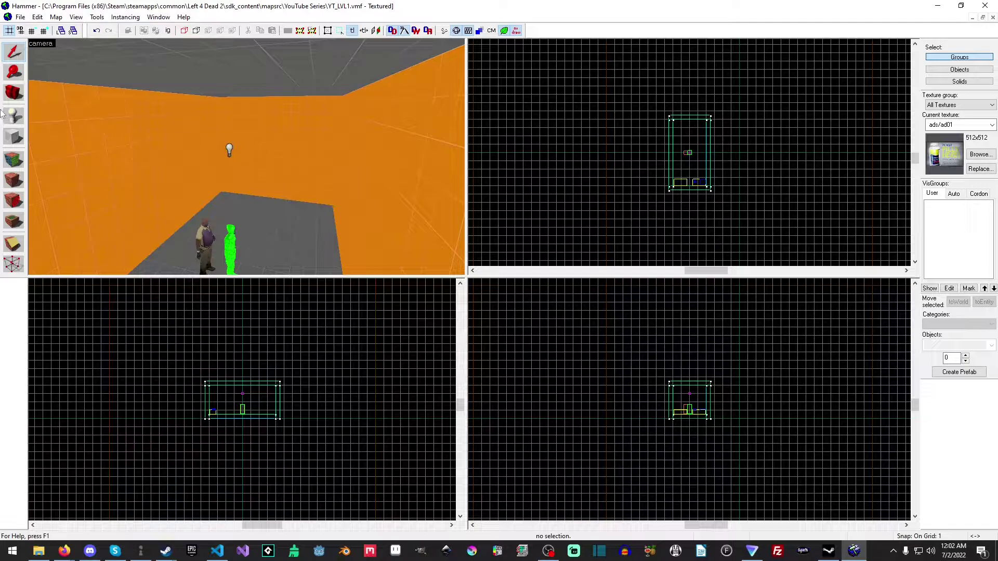
Start the Entity tool and choose env_cubemap as the object to place
left_click(13, 115)
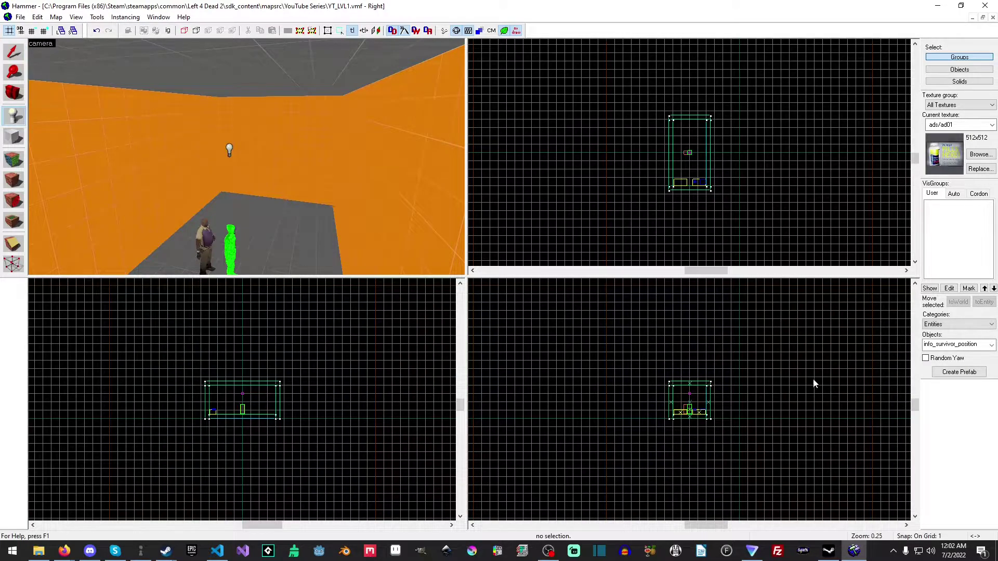
left_click(977, 344)
left_click(957, 345)
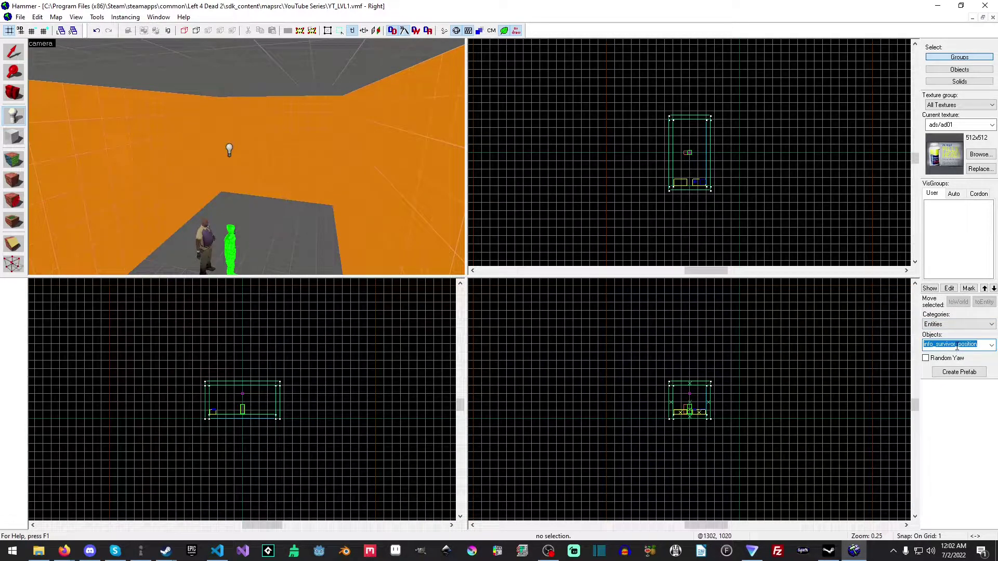
type("env_")
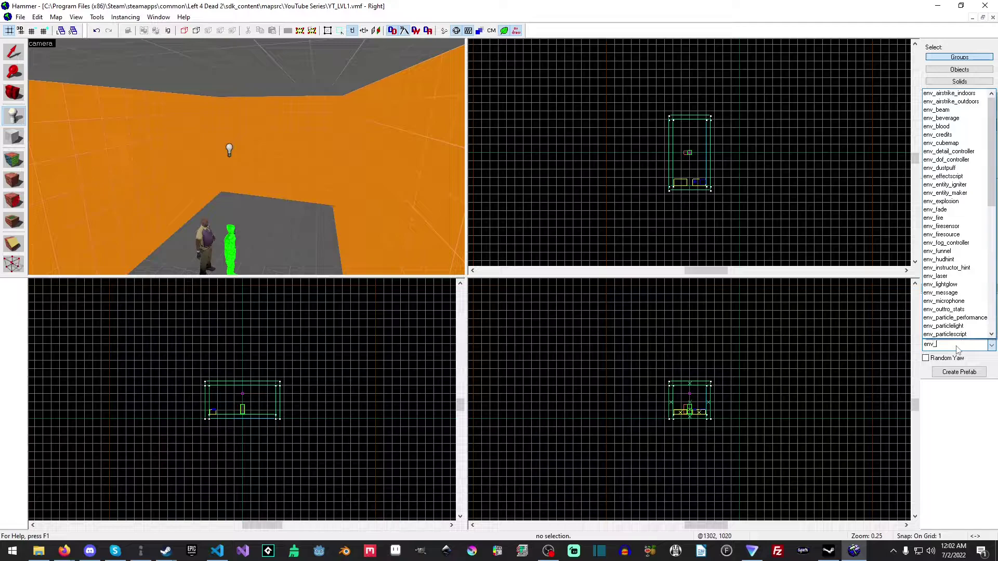
type("c")
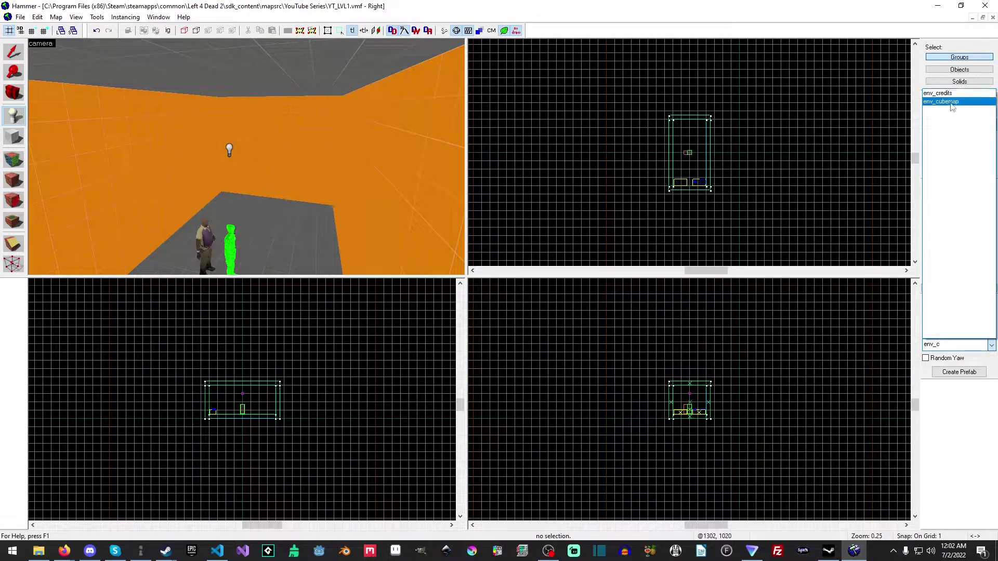
left_click(952, 107)
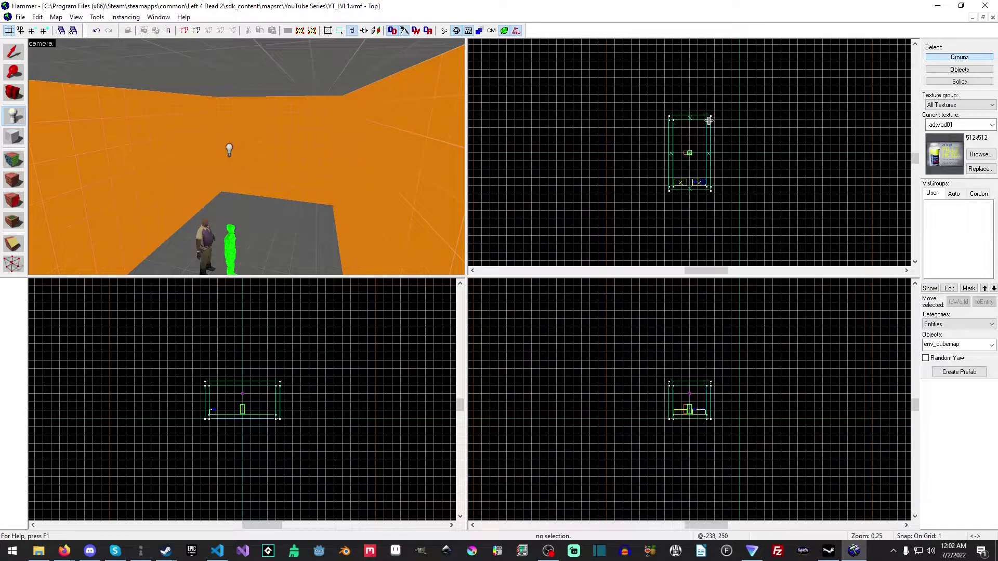
Set the grid snap to 32 and create the cubemap in the middle of the room, just below the light, at height 160
mouse_move(694, 138)
left_mouse_down()
mouse_move(690, 152)
mouse_move(689, 140)
left_mouse_up()
key("bracketright")
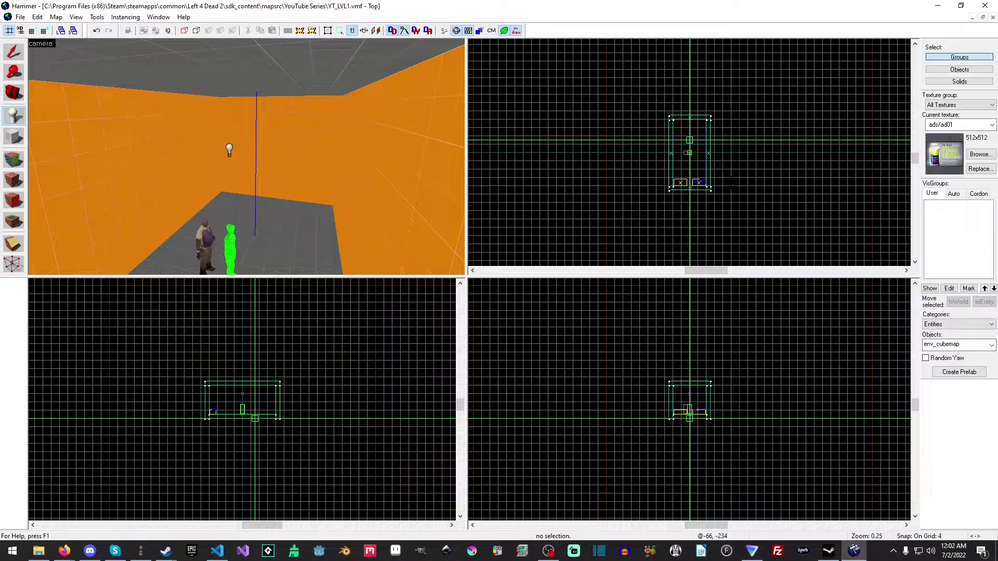
key("bracketright")
key("bracketright")
key("bracketright")
left_click_drag(714, 119, 691, 153)
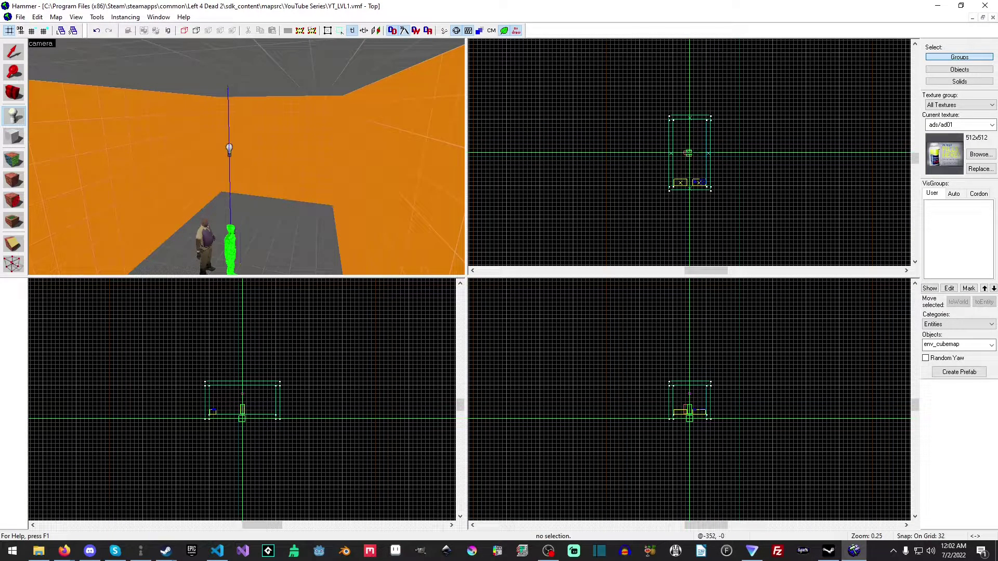
scroll(223, 449, "up", 5)
left_click_drag(271, 343, 271, 323)
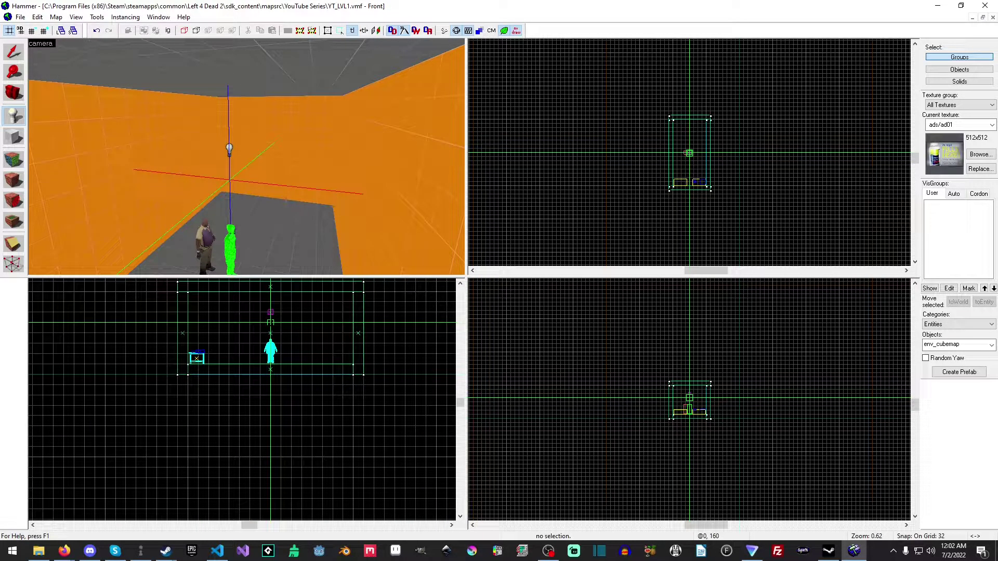
key("Return")
Examine the placed cubemap and its surroundings from several sides in the 3D view
key("z")
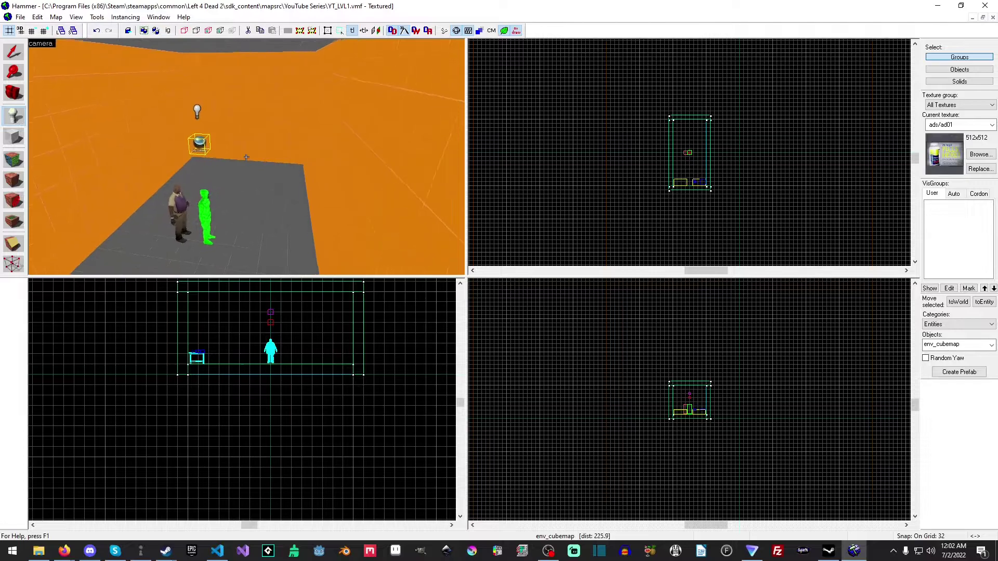
key("w")
key("s")
key("a")
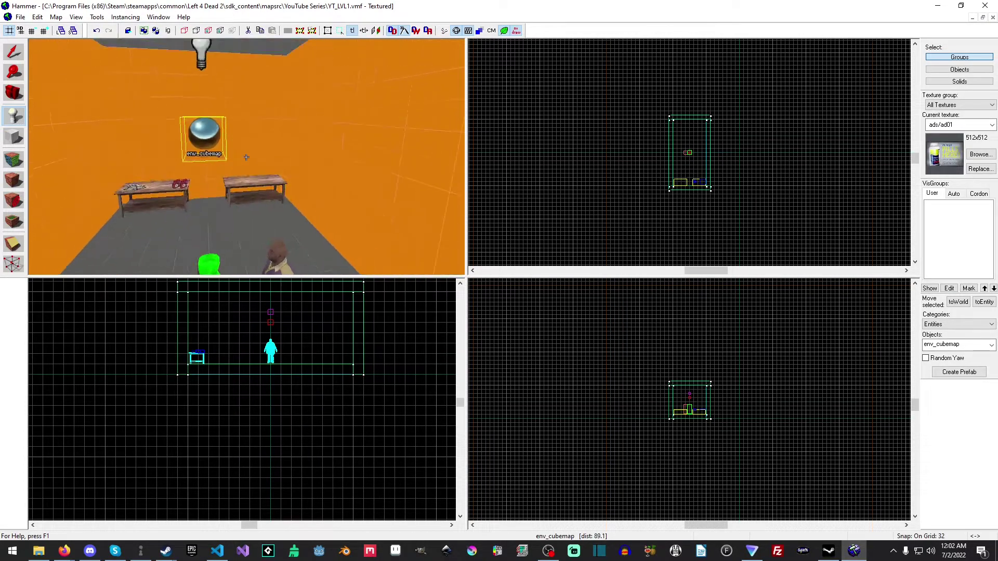
key("w")
key("s")
key("a")
key("z")
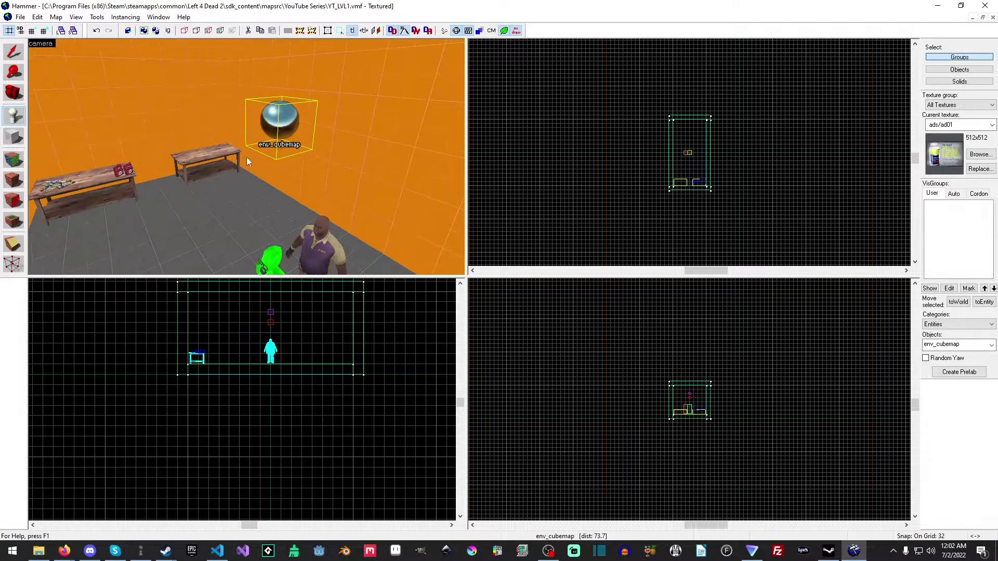
Review the cubemap's Cubemap Size options and Brush faces property, and close its properties without applying changes
key("shift+s")
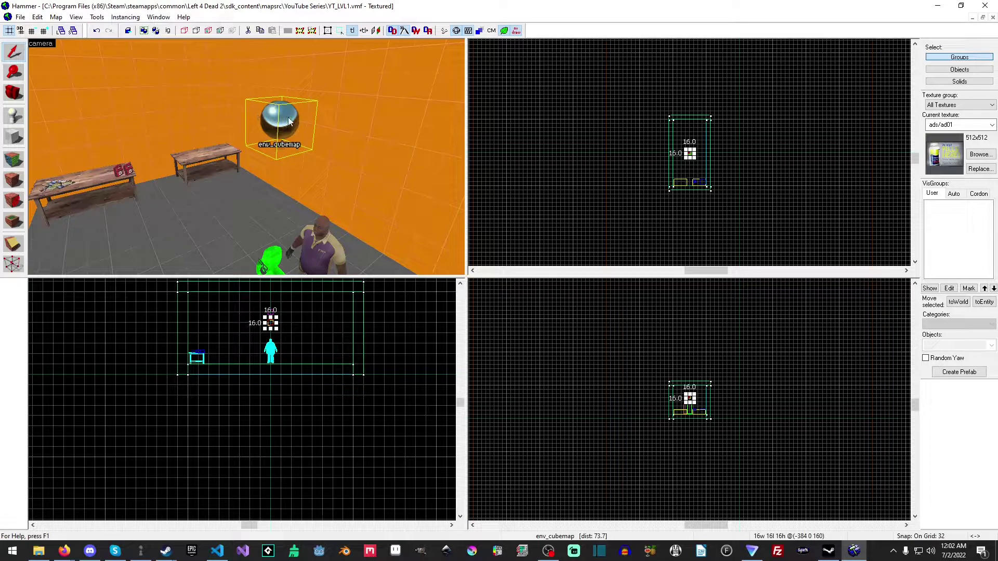
double_click(290, 121)
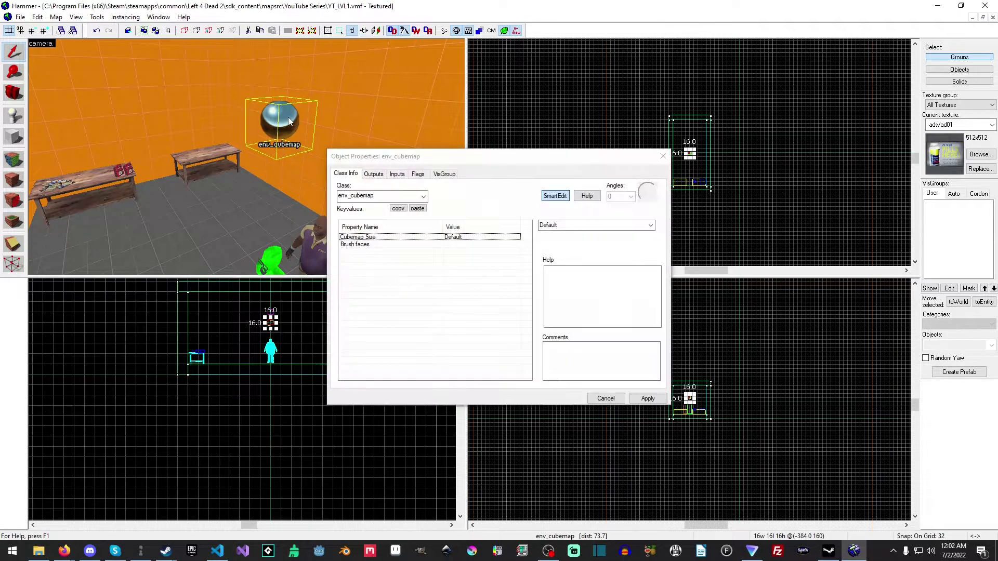
left_click(363, 245)
left_click(363, 237)
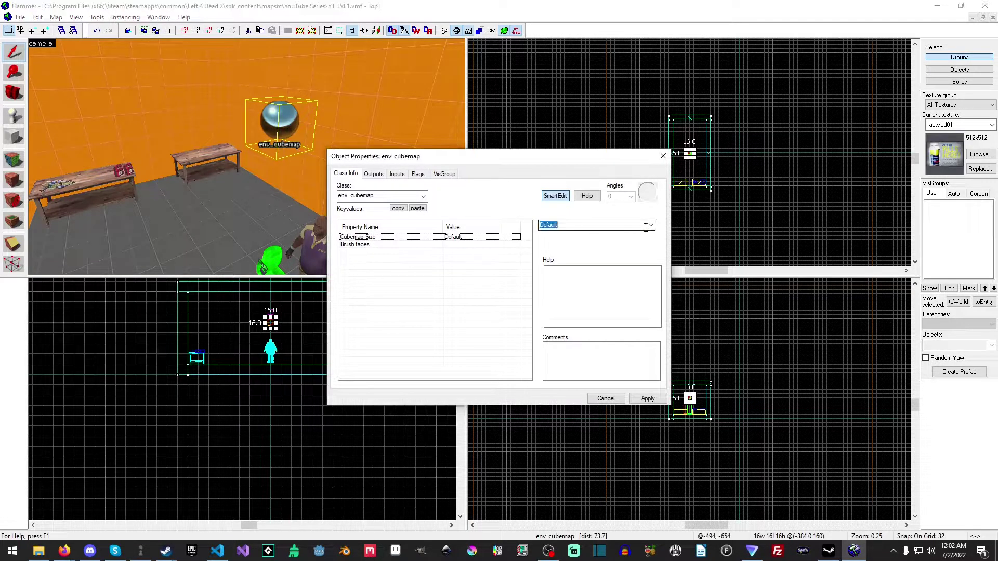
left_click(593, 225)
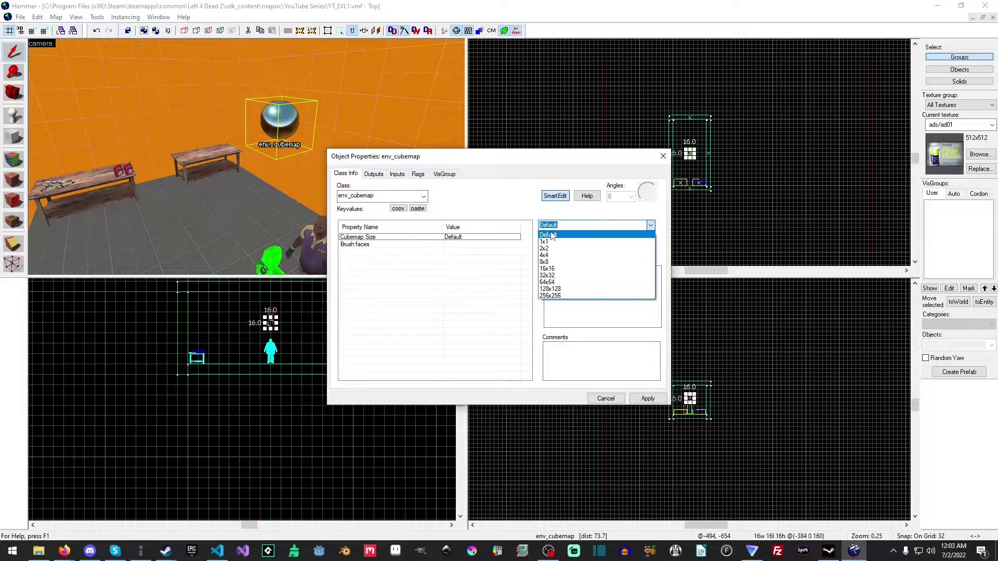
left_click(503, 292)
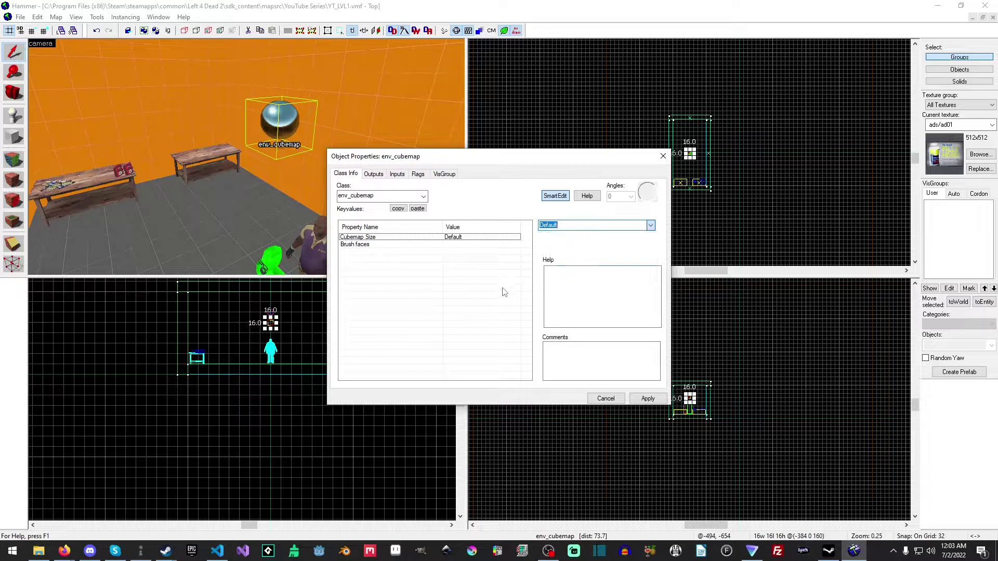
left_click(370, 245)
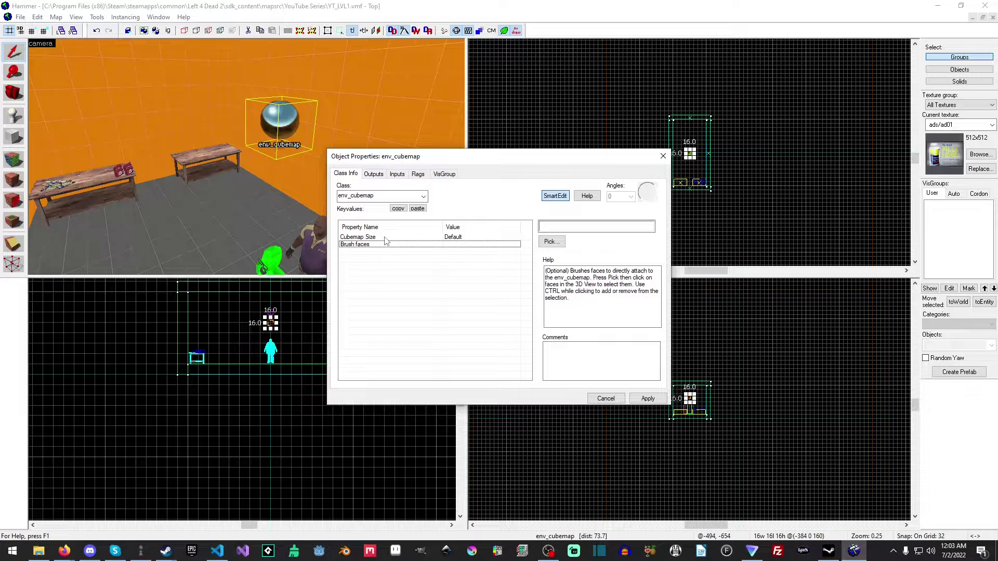
left_click(602, 401)
Look over the room's survivor, tables and walls around the cubemap in the 3D view
key("z")
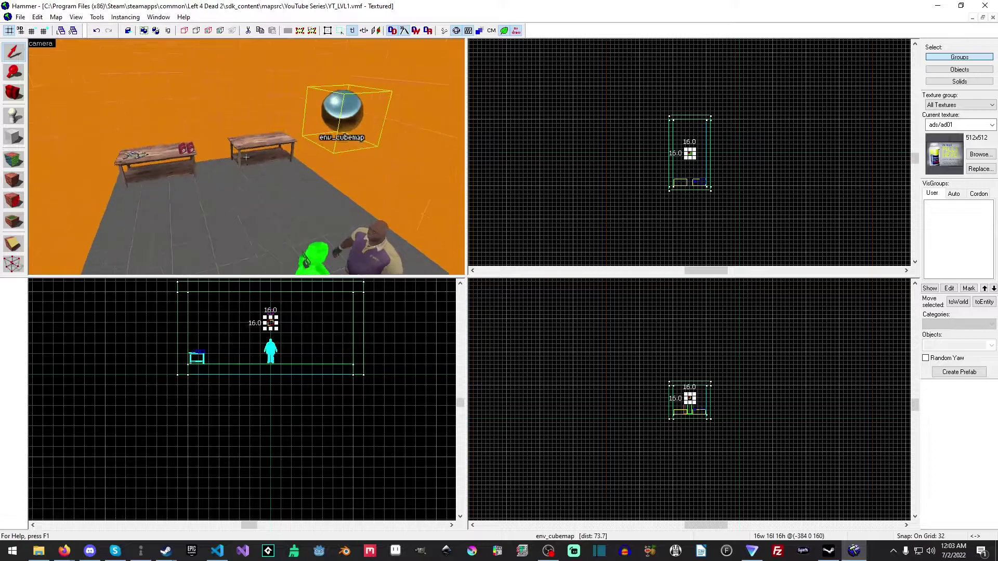
key("s")
key("d")
key("w")
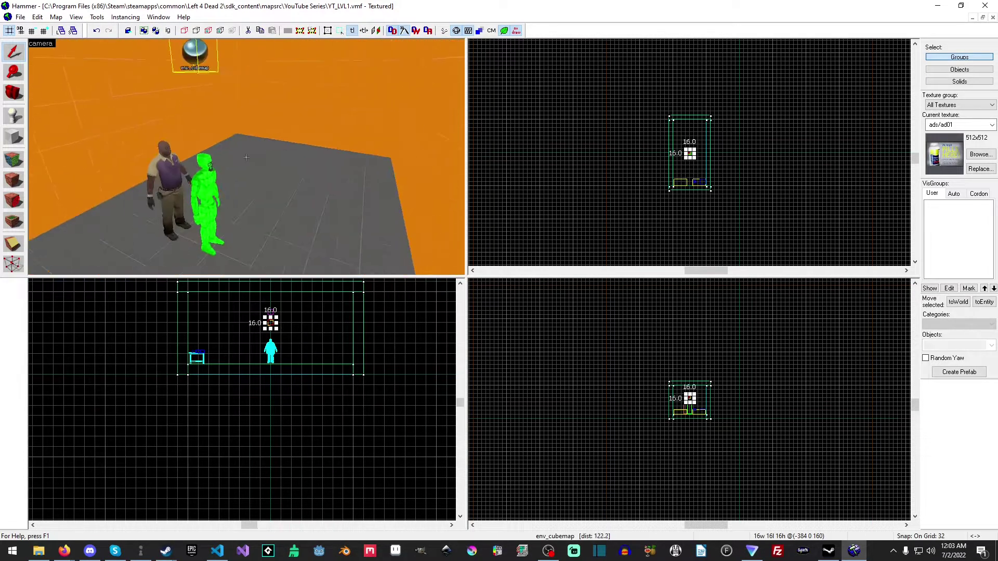
key("w")
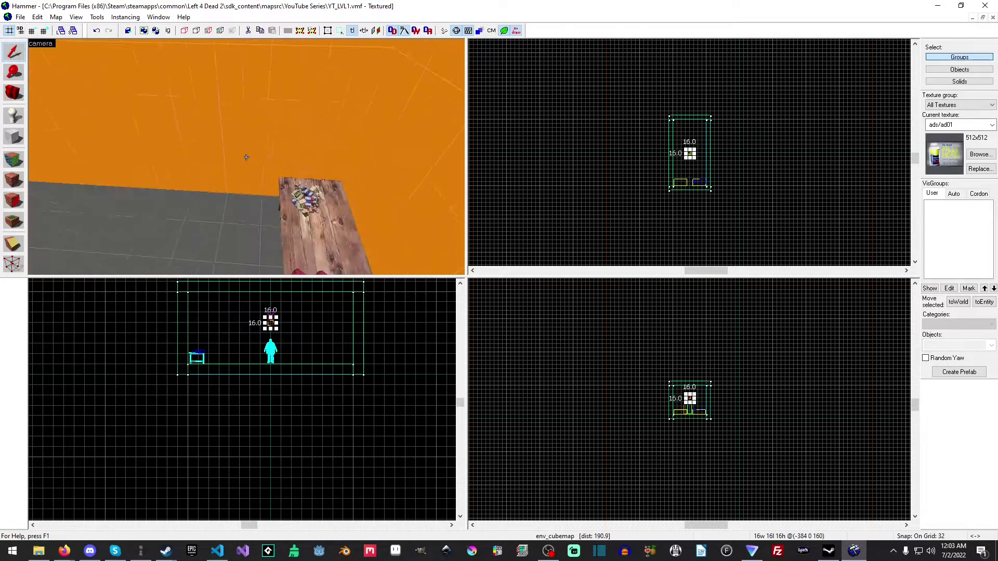
key("w")
key("s")
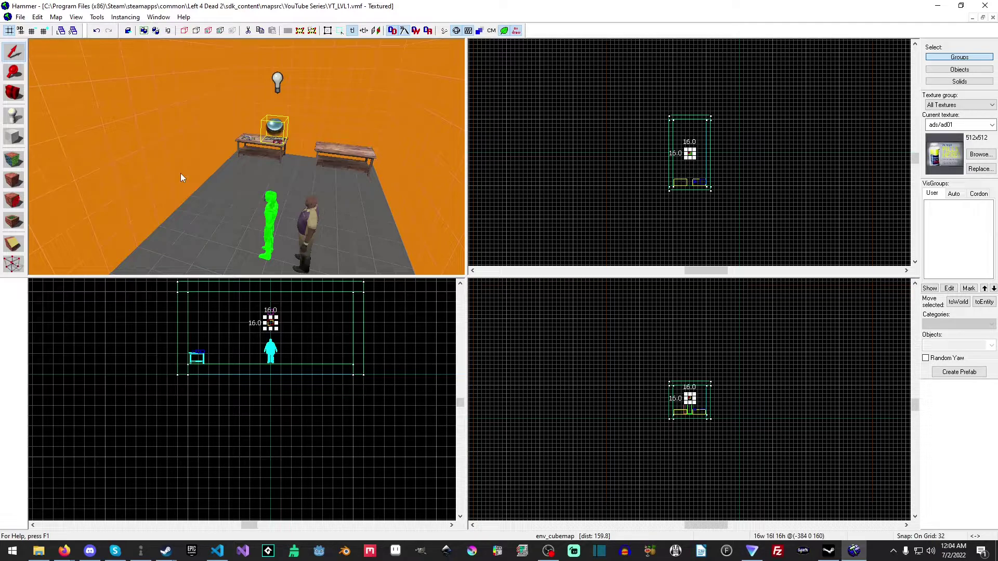
Compile and run the map with BSP, VIS and RAD set to Normal and HDR enabled, and dismiss the nav errors notice
left_click(23, 17)
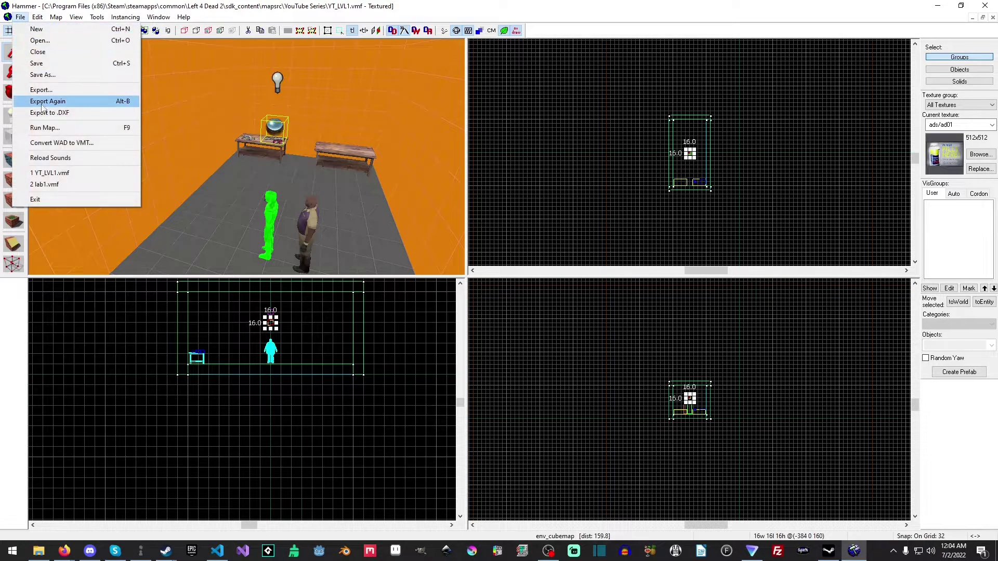
left_click(45, 126)
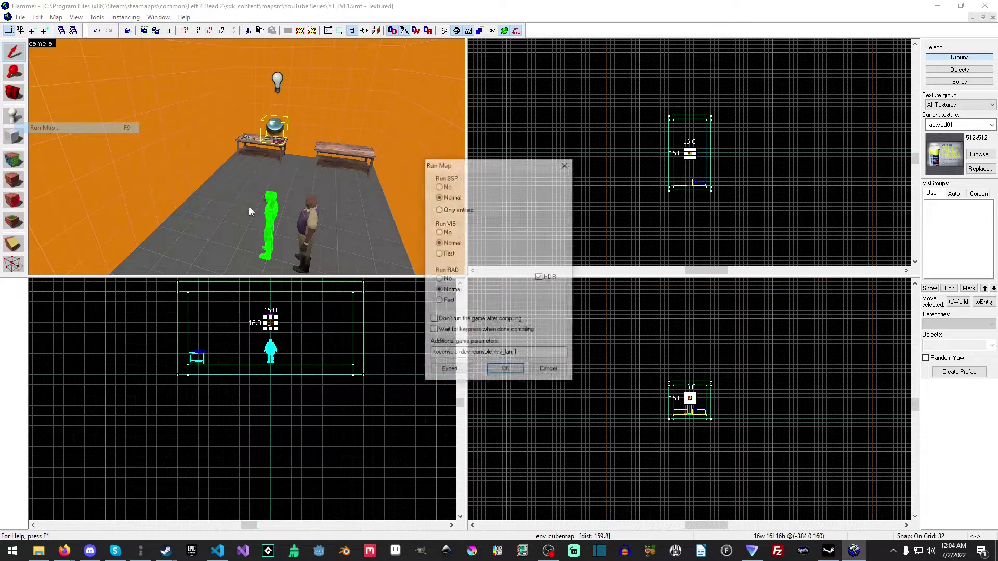
left_click(506, 371)
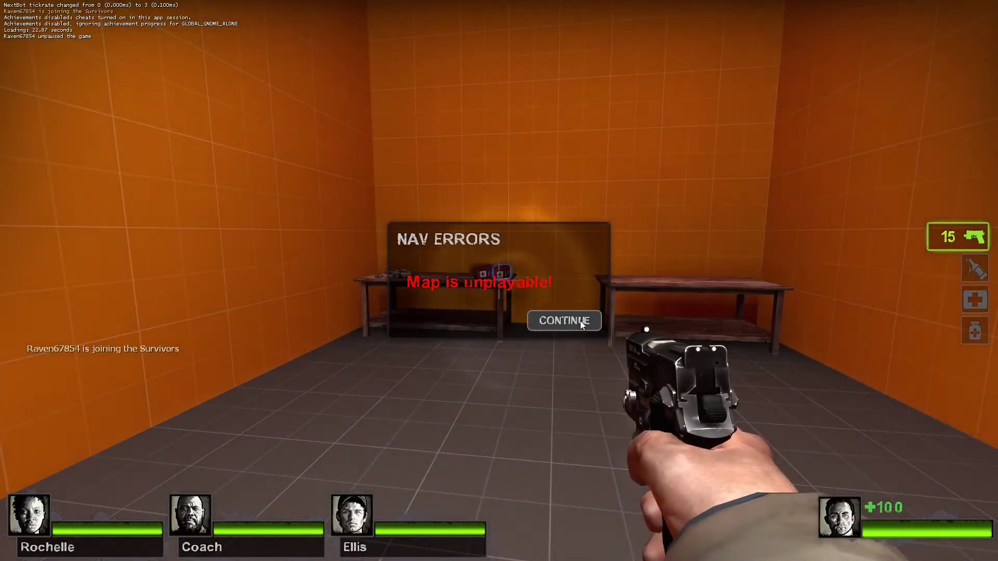
left_click(566, 320)
Walk around the room in the running game and examine how the walls, tables, supplies and survivors are rendered
key("w")
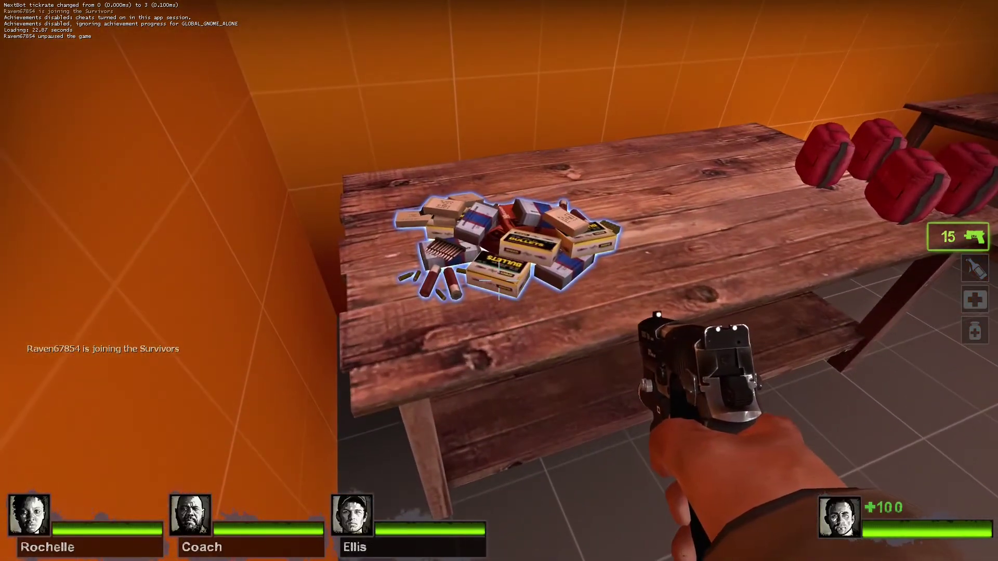
key("s")
key("w")
key("space")
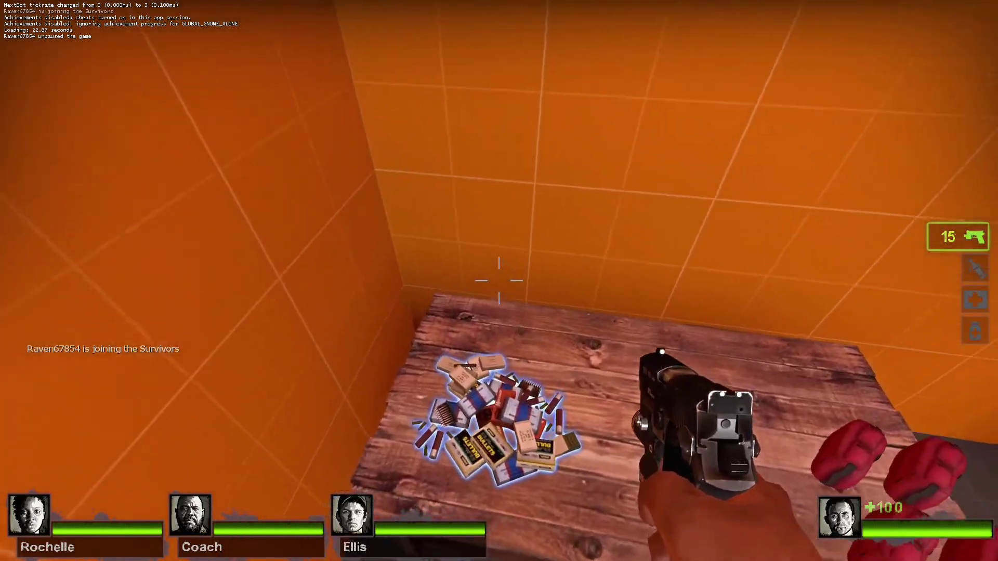
key("w")
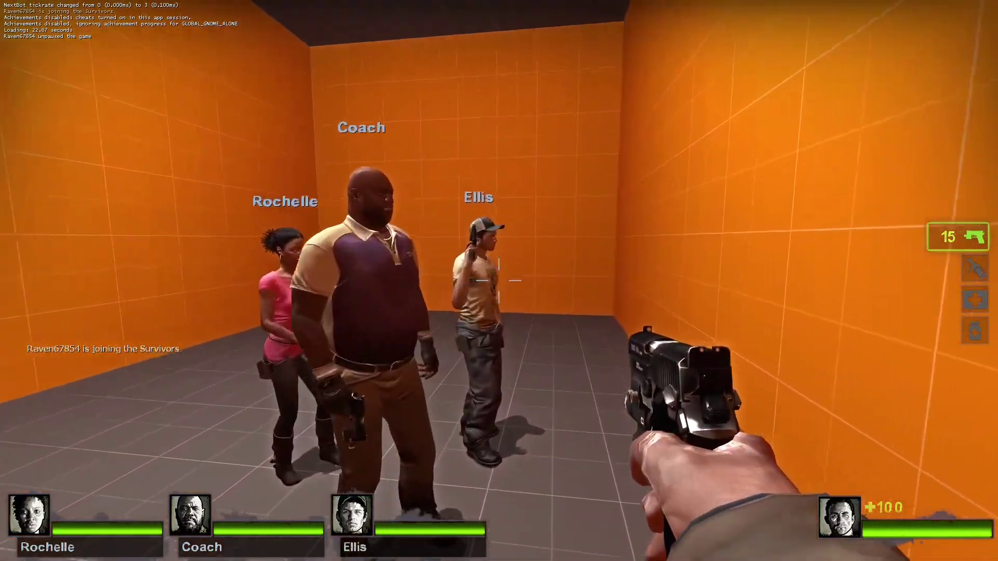
key("s")
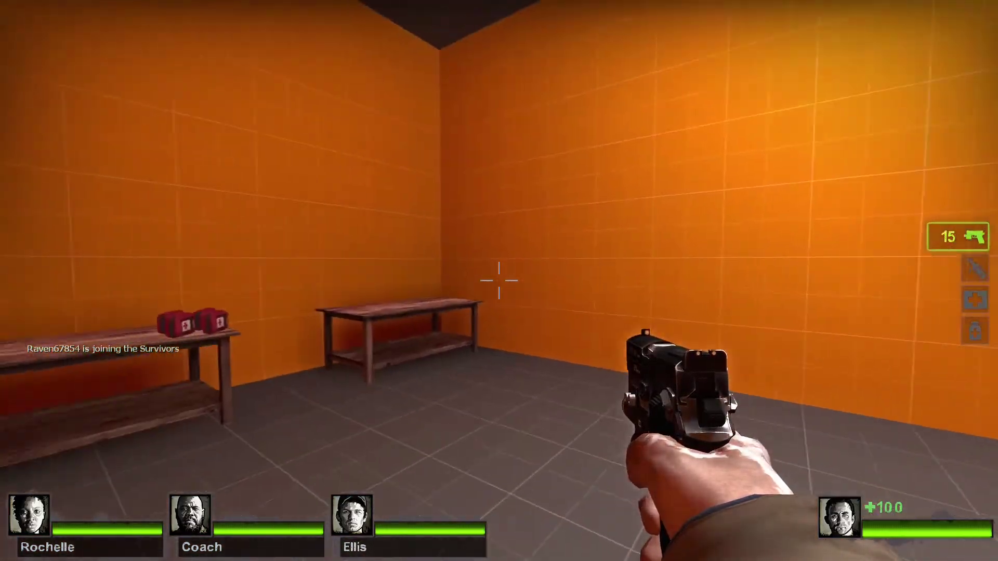
key("s")
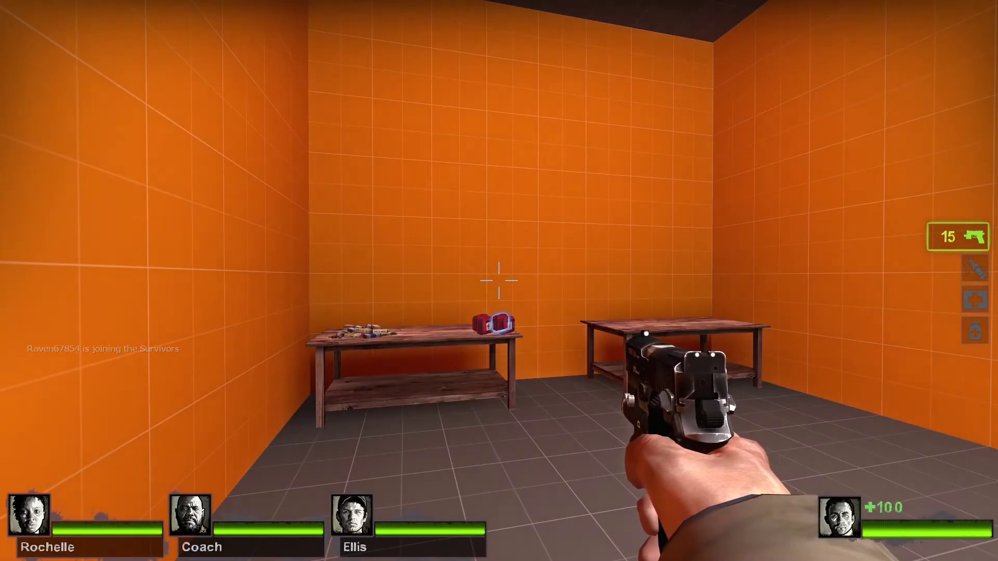
key("w")
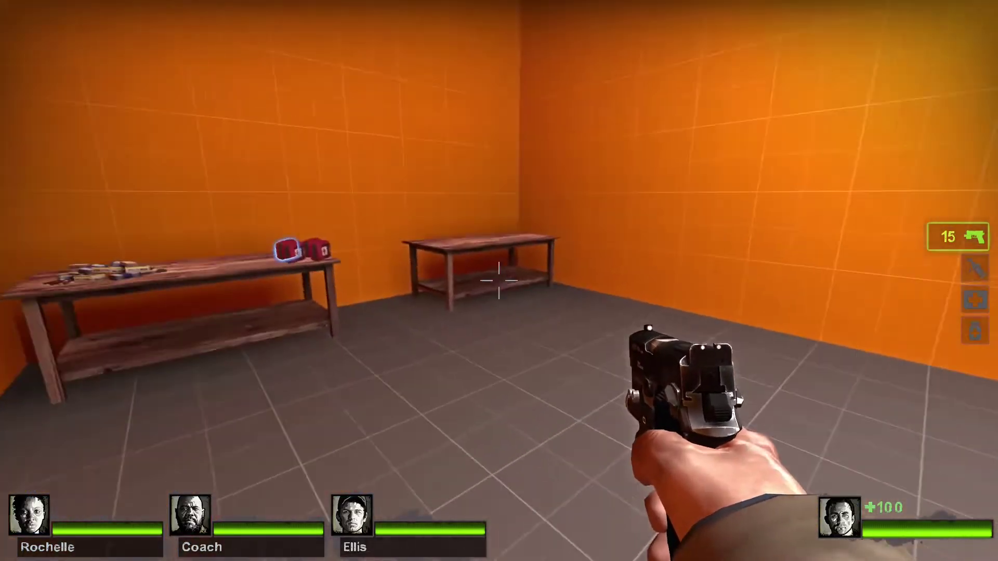
key("w")
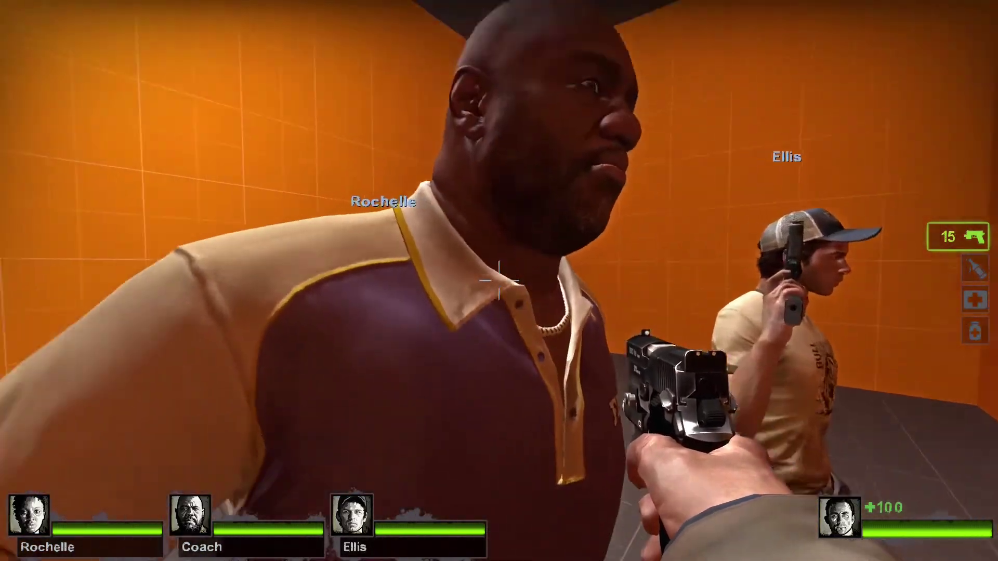
key("s")
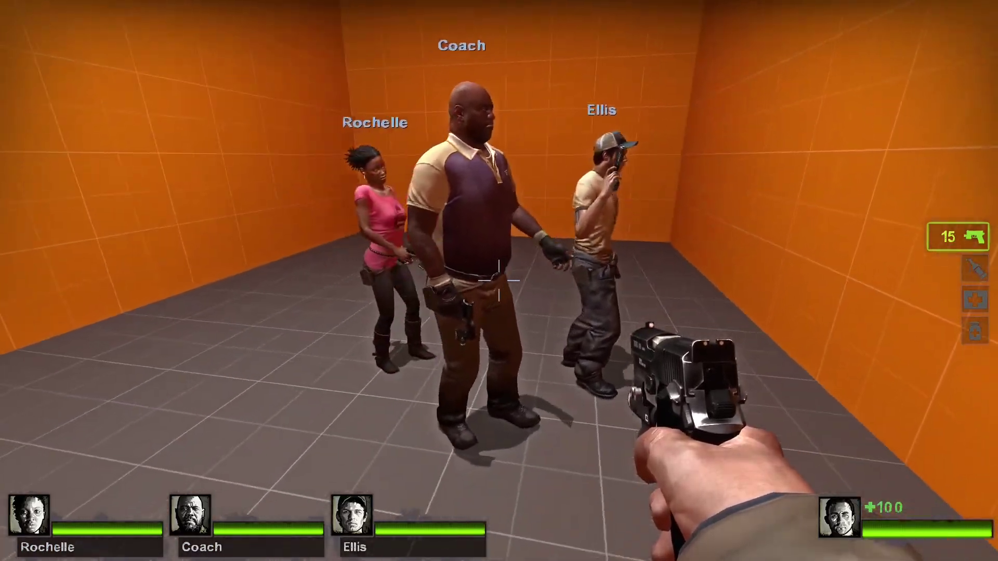
key("s")
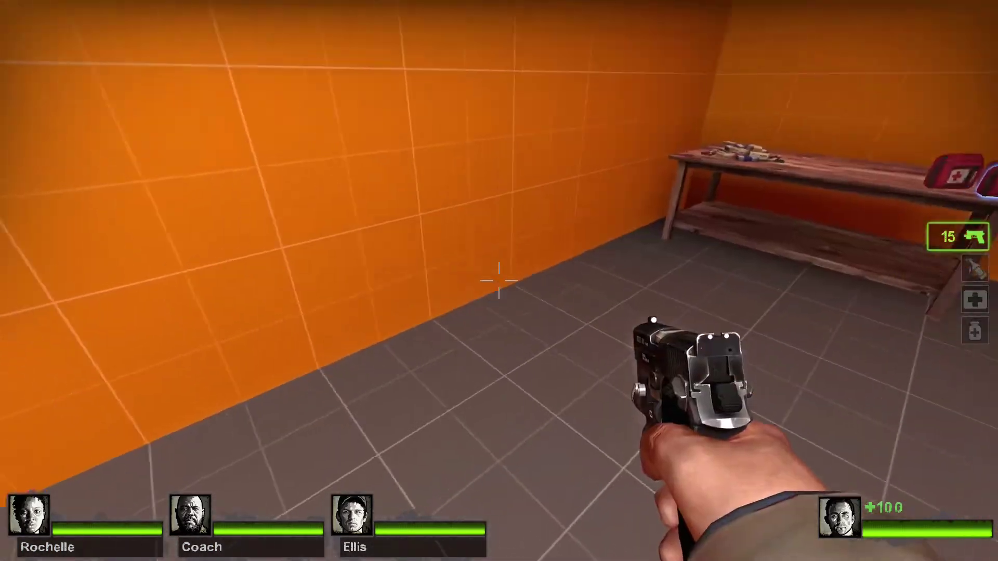
key("w")
key("w")
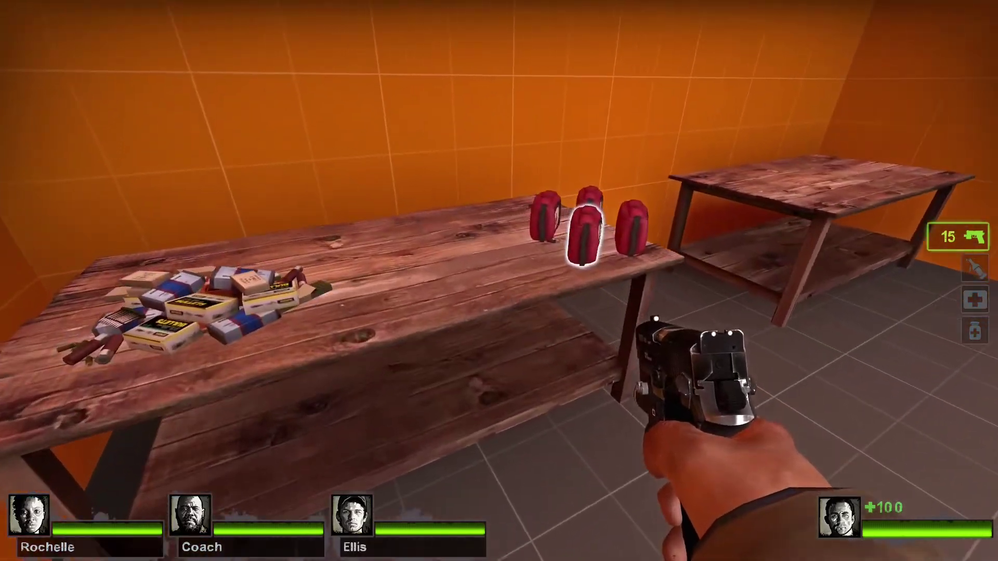
key("s")
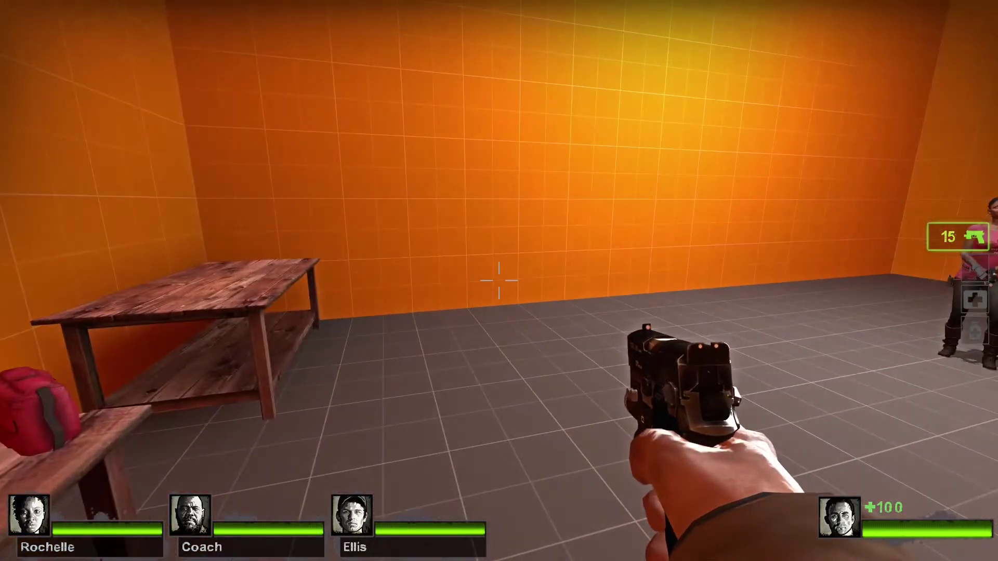